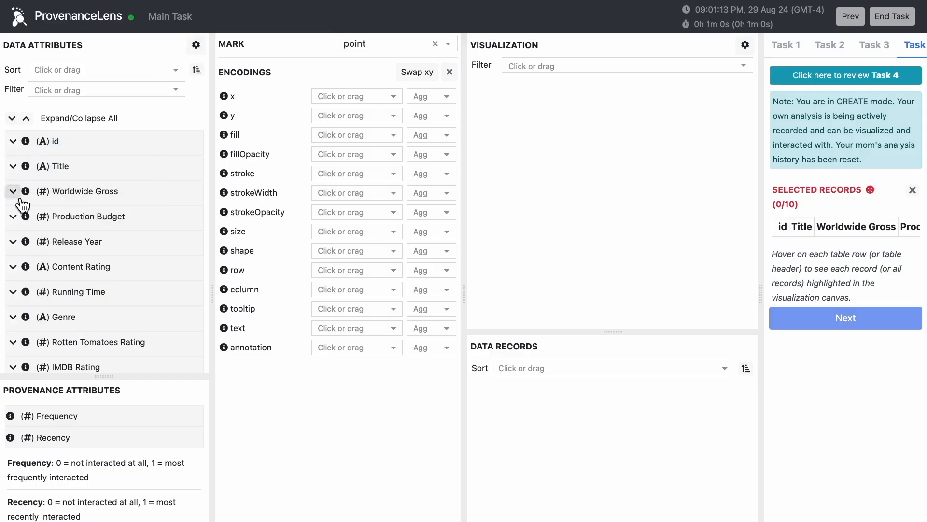
Build a scatter plot with Worldwide Gross on x, Production Budget on y and Title as the tooltip.
{"action": "left_click", "coordinate": [19, 198]}
{"action": "left_click", "coordinate": [20, 199]}
{"action": "left_click", "coordinate": [19, 218]}
{"action": "left_click", "coordinate": [20, 218]}
{"action": "left_click_drag", "start_coordinate": [65, 193], "coordinate": [351, 97]}
{"action": "left_click_drag", "start_coordinate": [73, 219], "coordinate": [294, 116]}
{"action": "left_click_drag", "start_coordinate": [65, 165], "coordinate": [352, 312]}
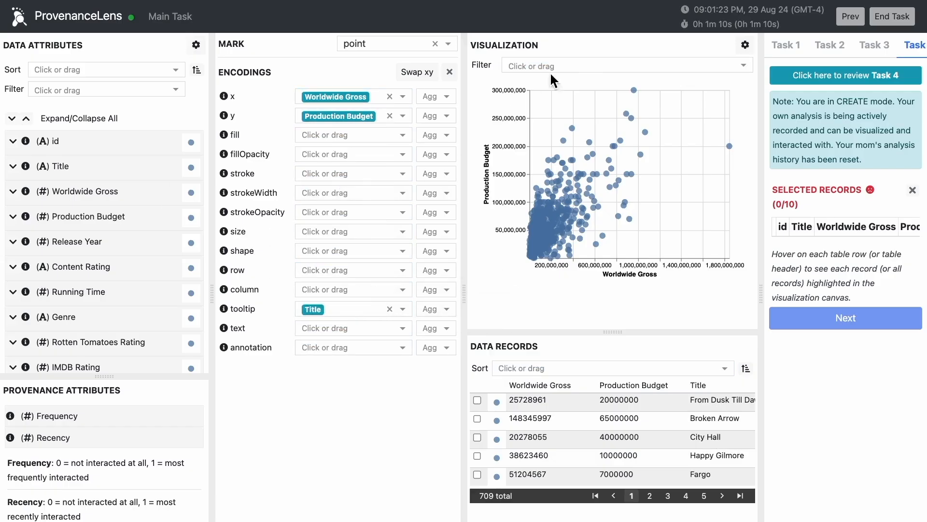
Inspect the individual movies at the high end of budget and gross, and check their data records.
{"action": "left_click", "coordinate": [633, 90]}
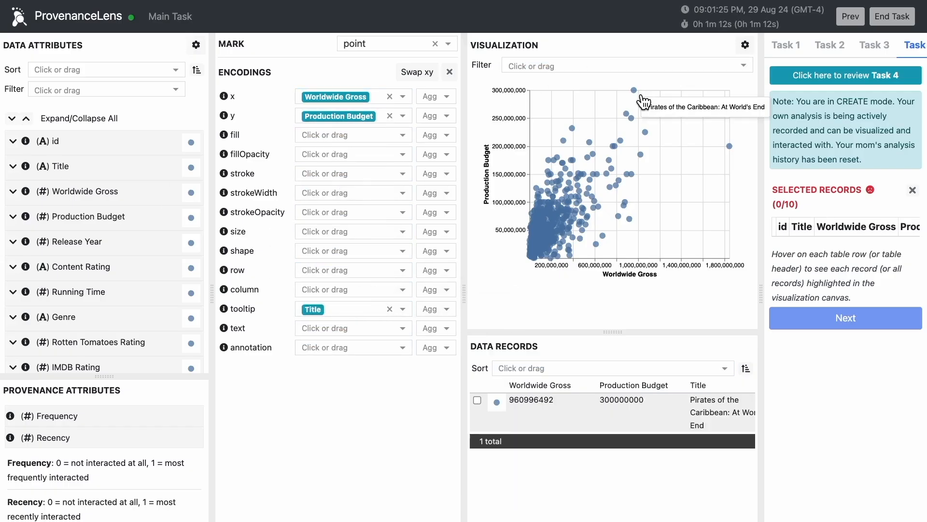
{"action": "left_click", "coordinate": [627, 114]}
{"action": "left_click", "coordinate": [631, 118]}
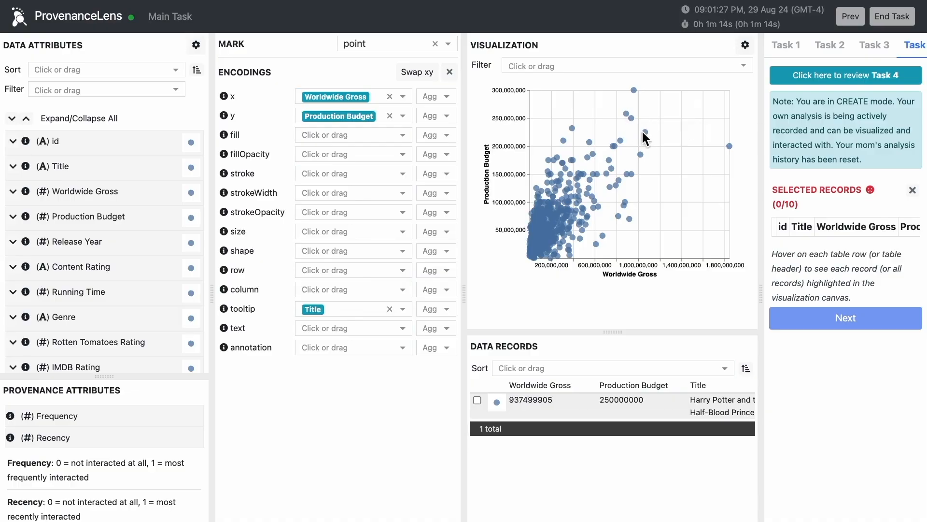
{"action": "left_click", "coordinate": [645, 132]}
{"action": "left_click", "coordinate": [729, 145]}
{"action": "left_click", "coordinate": [641, 154]}
{"action": "left_click", "coordinate": [637, 179]}
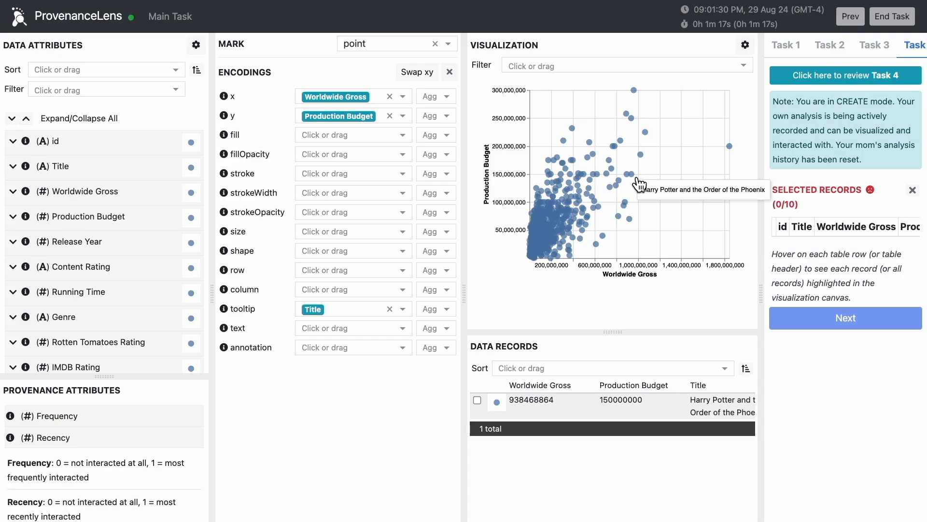
{"action": "left_click", "coordinate": [495, 231]}
Filter the visualization by Release Year, raising the lower bound a few years above 1996 and keeping 2010 as the upper bound.
{"action": "left_click", "coordinate": [546, 61]}
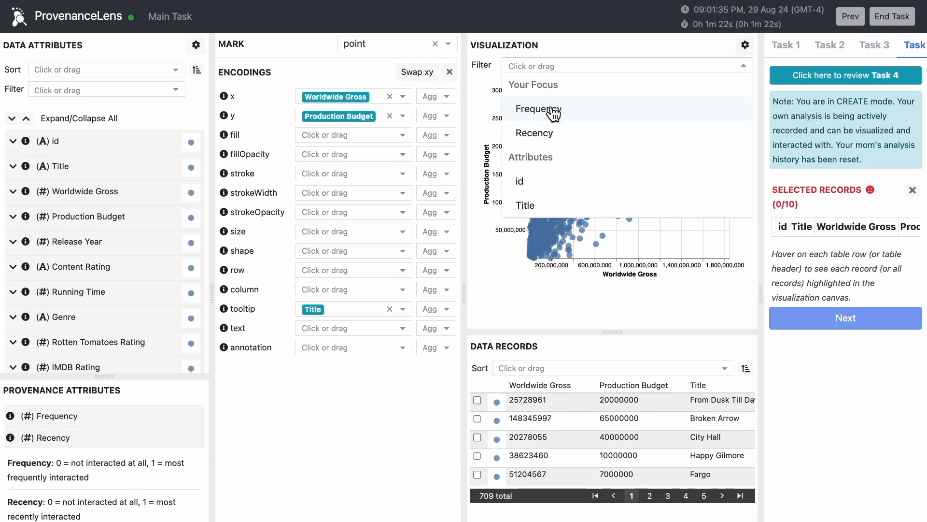
{"action": "scroll", "coordinate": [554, 183], "scroll_direction": "down", "scroll_amount": 2}
{"action": "left_click", "coordinate": [548, 198]}
{"action": "left_click_drag", "start_coordinate": [478, 100], "coordinate": [507, 100]}
Add a Genre filter to the visualization and limit it to Drama and Comedy.
{"action": "left_click", "coordinate": [599, 65]}
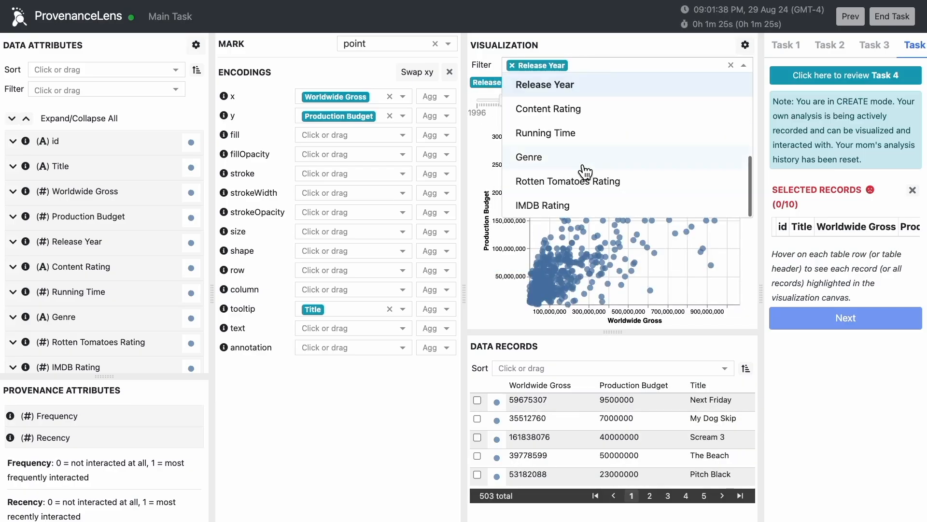
{"action": "left_click", "coordinate": [585, 171]}
{"action": "left_click", "coordinate": [728, 119]}
{"action": "left_click", "coordinate": [697, 141]}
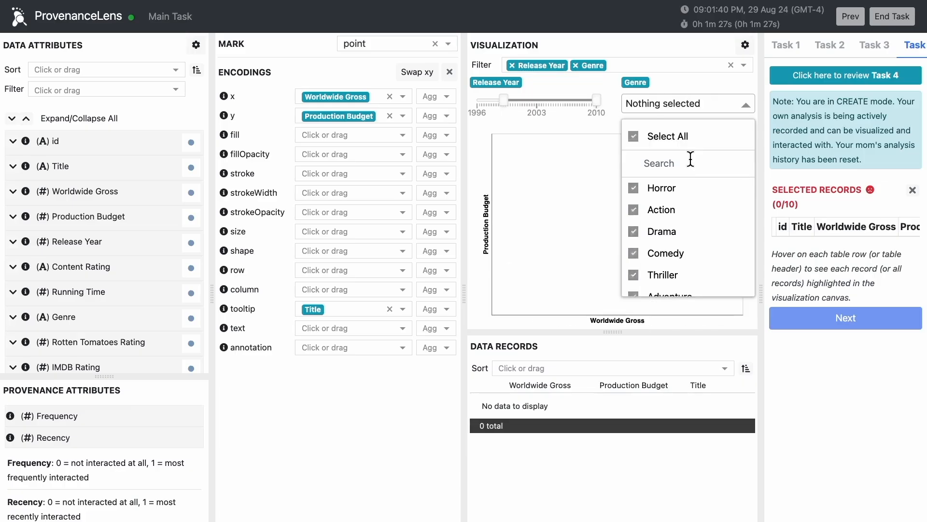
{"action": "left_click", "coordinate": [676, 232]}
{"action": "left_click", "coordinate": [675, 254]}
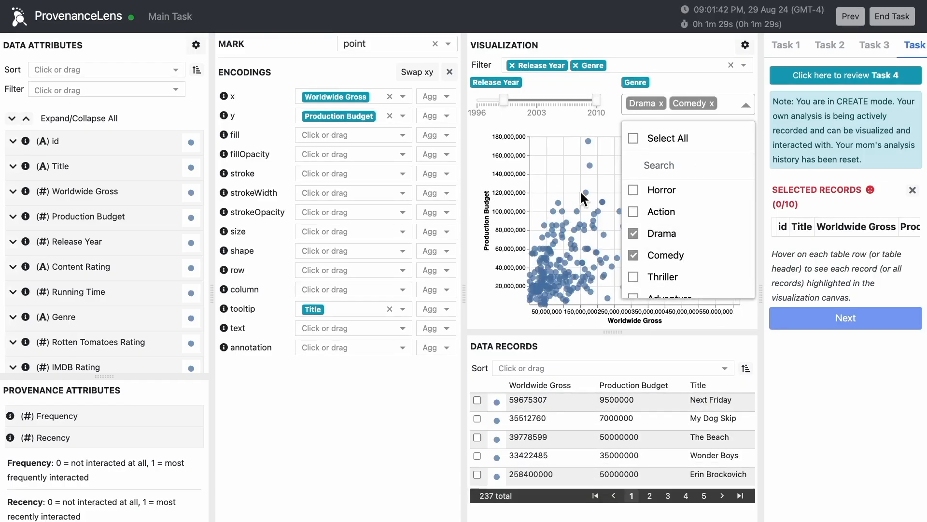
{"action": "left_click", "coordinate": [550, 128]}
Examine the titles and records of several mid- to high-budget movies in the filtered scatter plot.
{"action": "left_click", "coordinate": [589, 165]}
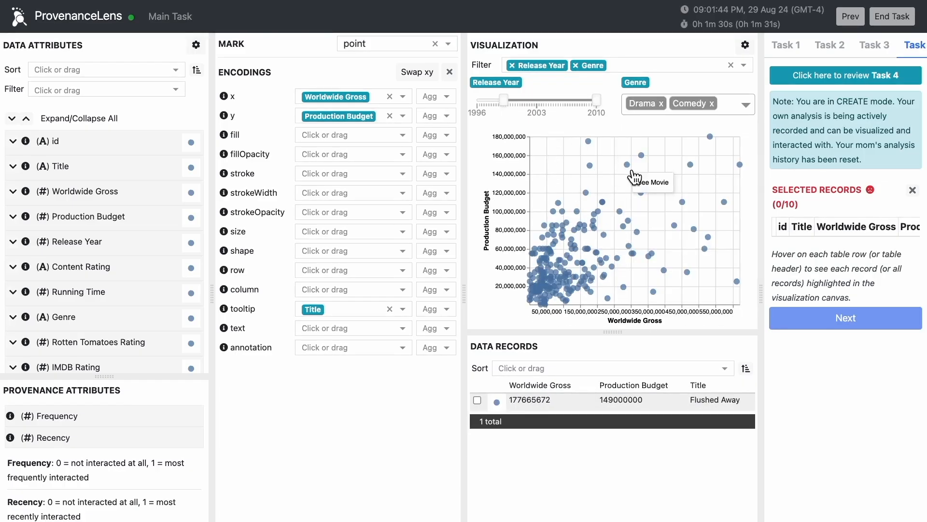
{"action": "left_click", "coordinate": [628, 166]}
{"action": "left_click", "coordinate": [642, 155]}
{"action": "left_click", "coordinate": [627, 165]}
{"action": "left_click", "coordinate": [589, 165]}
{"action": "left_click", "coordinate": [627, 164]}
{"action": "left_click", "coordinate": [647, 191]}
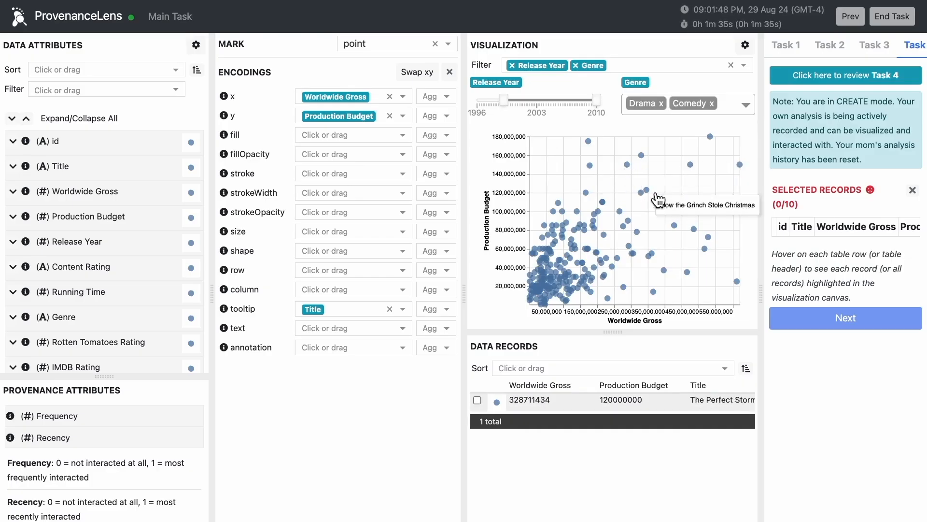
{"action": "left_click", "coordinate": [648, 191]}
{"action": "left_click", "coordinate": [629, 221]}
{"action": "left_click", "coordinate": [625, 235]}
{"action": "left_click", "coordinate": [605, 247]}
{"action": "left_click", "coordinate": [637, 232]}
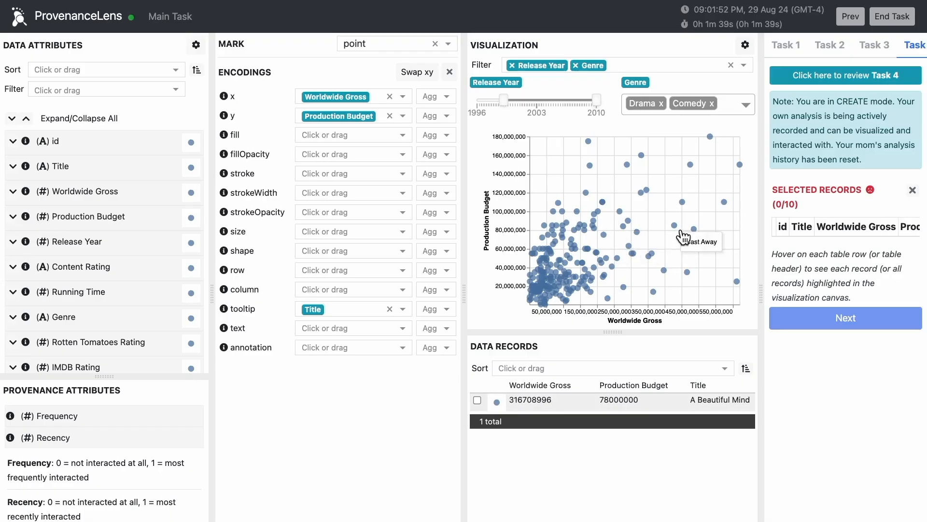
Remove the Genre and Release Year filters from the visualization.
{"action": "left_click", "coordinate": [581, 70]}
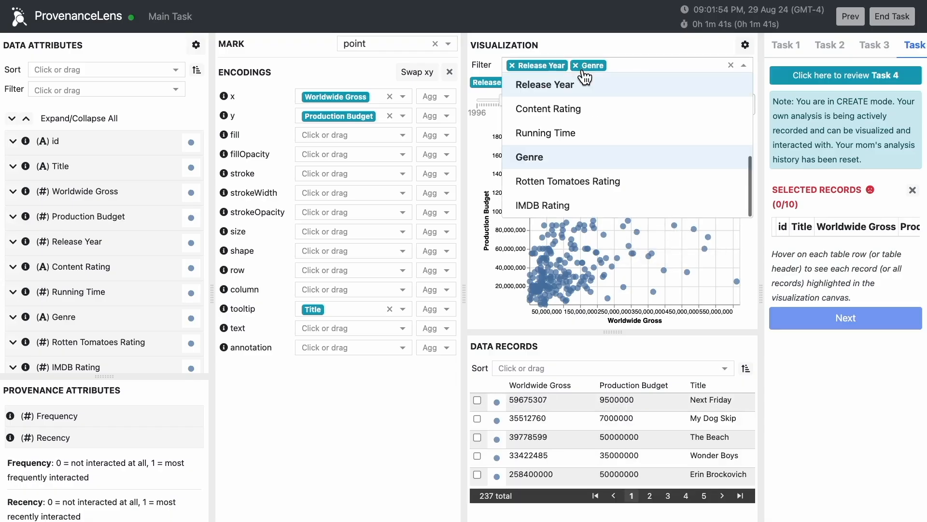
{"action": "left_click", "coordinate": [577, 65]}
{"action": "left_click", "coordinate": [512, 65]}
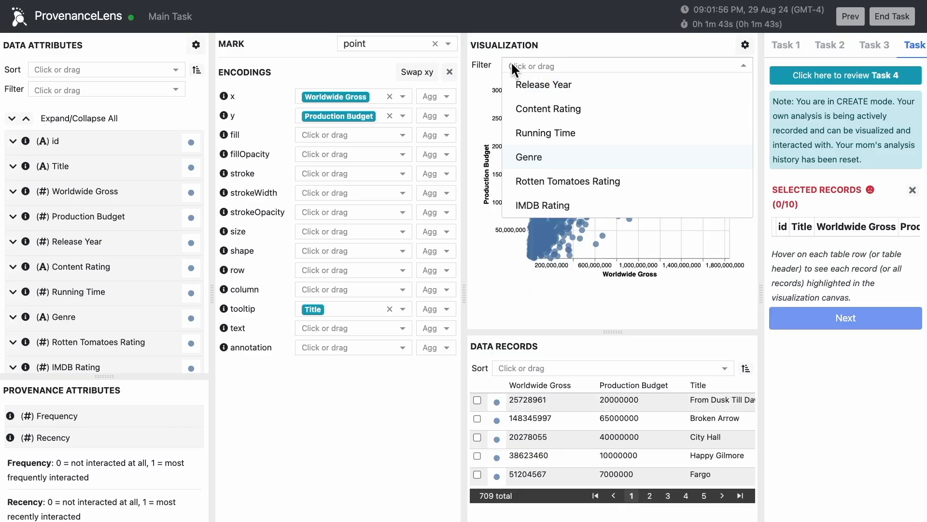
{"action": "left_click", "coordinate": [479, 80]}
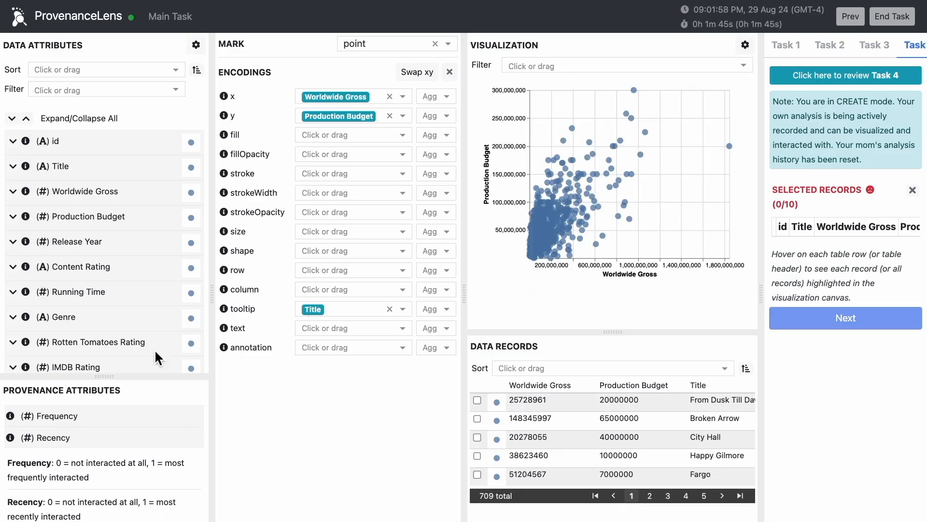
Review the provenance attributes and read the descriptions of Frequency and Recency alongside the data attributes.
{"action": "left_click_drag", "start_coordinate": [6, 397], "coordinate": [122, 397]}
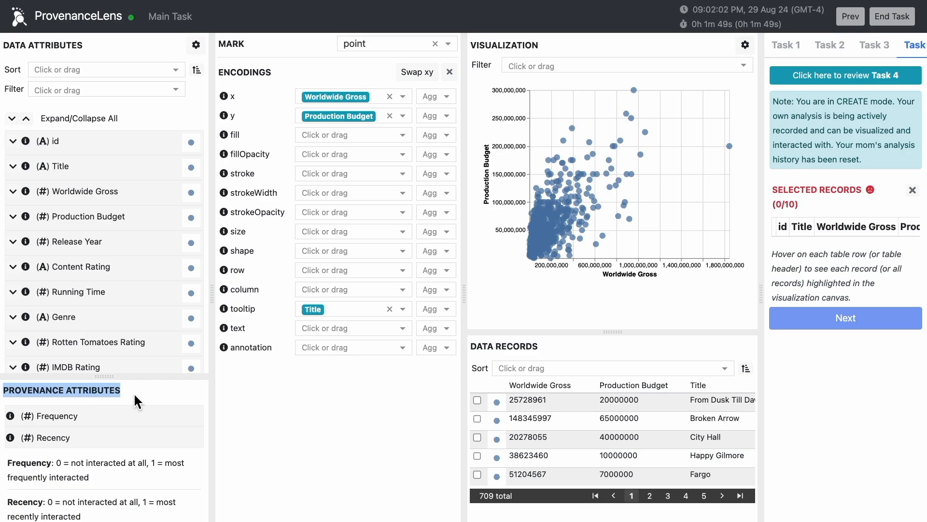
{"action": "left_click", "coordinate": [105, 398]}
{"action": "mouse_move", "coordinate": [13, 419]}
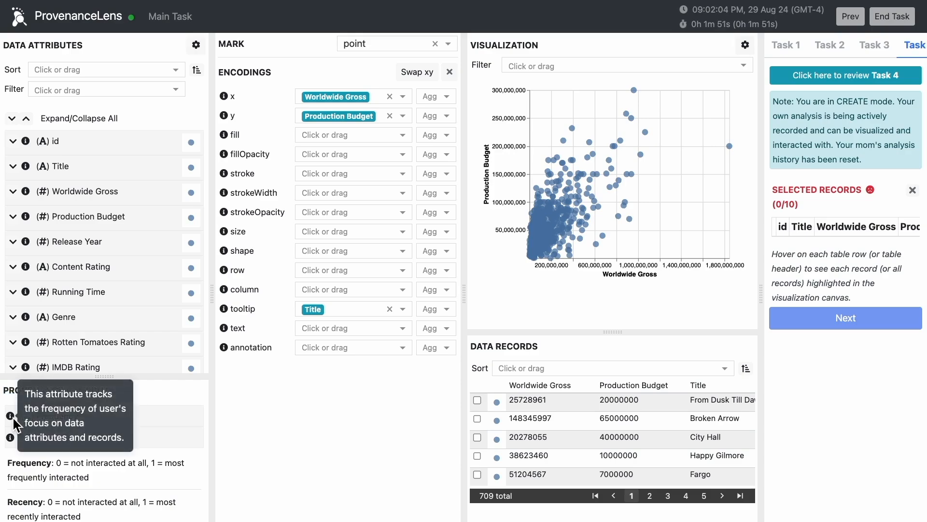
{"action": "mouse_move", "coordinate": [12, 439]}
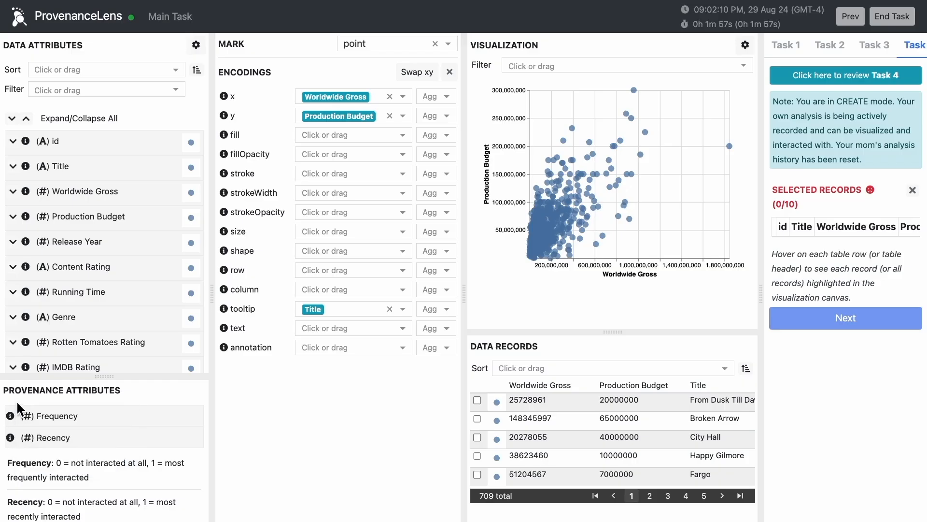
{"action": "left_click_drag", "start_coordinate": [3, 391], "coordinate": [127, 395]}
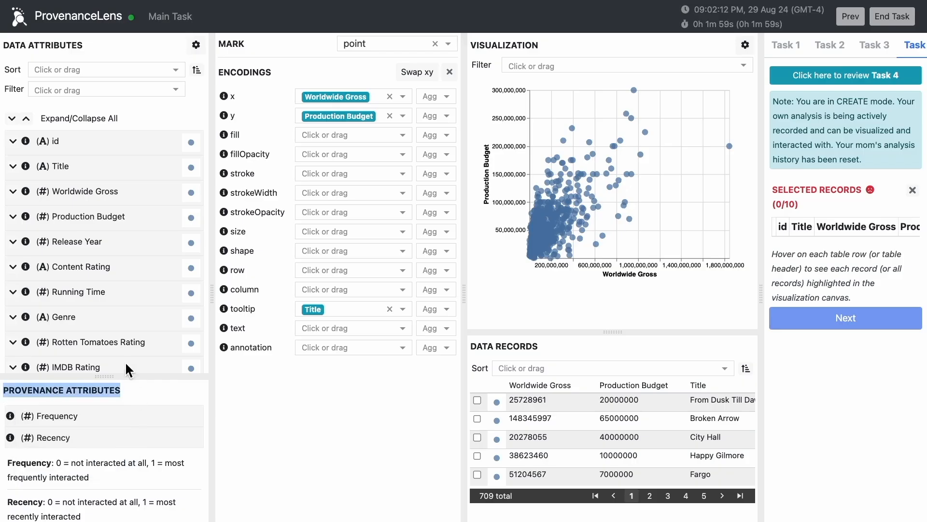
{"action": "left_click_drag", "start_coordinate": [4, 46], "coordinate": [99, 45]}
{"action": "left_click", "coordinate": [100, 45]}
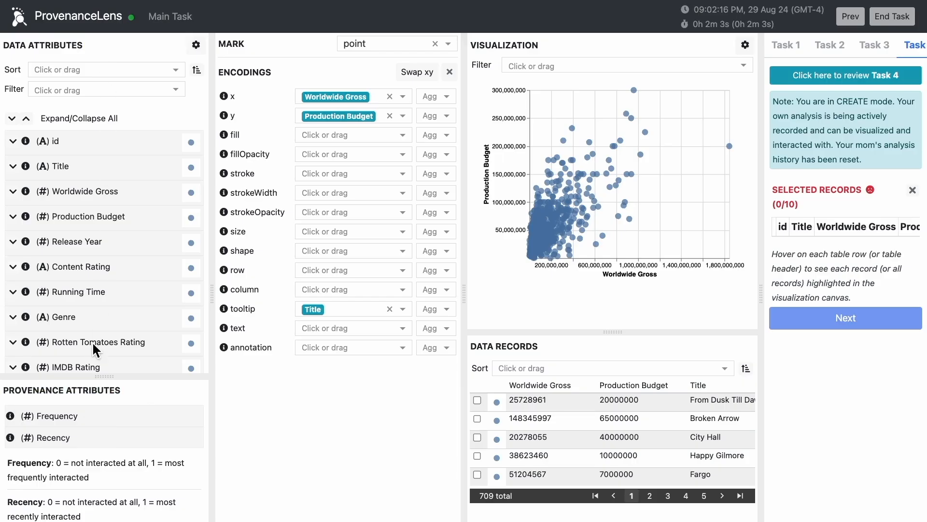
Map the Frequency provenance attribute to fill and interact with several high-gross movies to update their focus frequency.
{"action": "left_click_drag", "start_coordinate": [62, 412], "coordinate": [346, 140]}
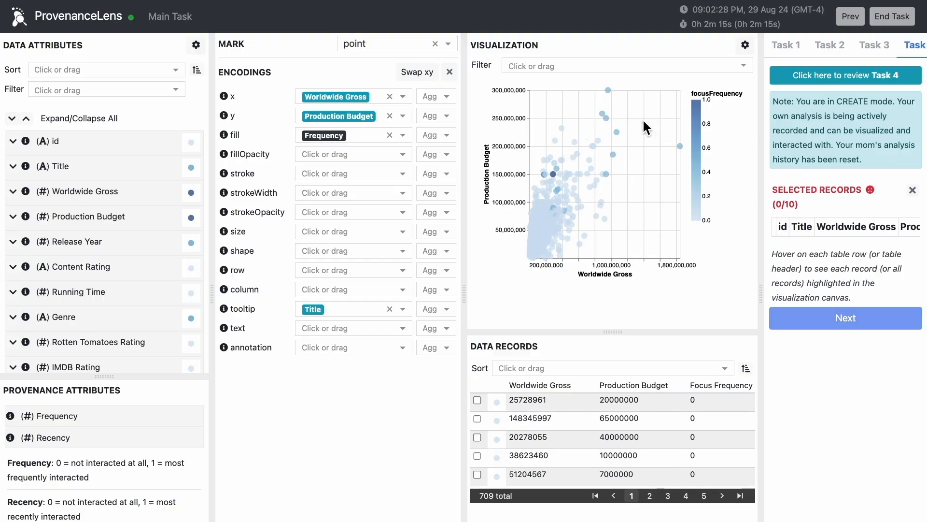
{"action": "left_click", "coordinate": [621, 135]}
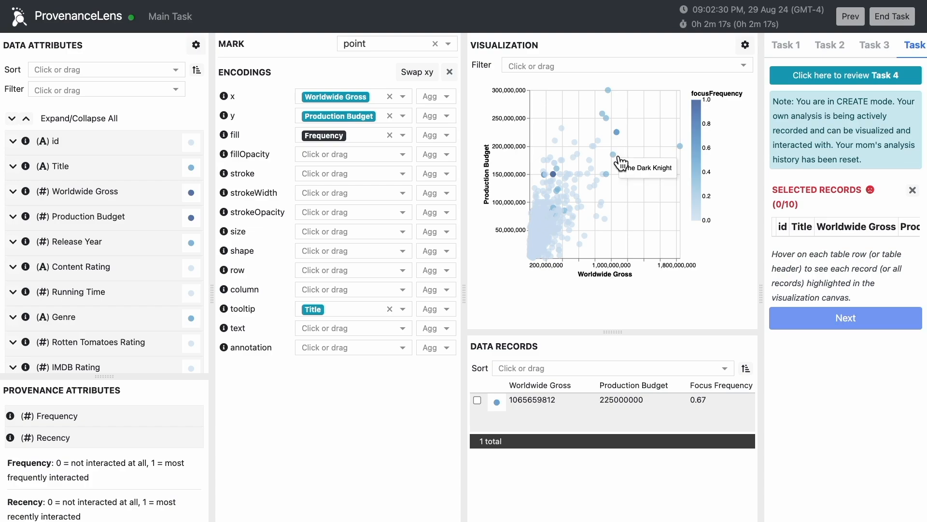
{"action": "left_click", "coordinate": [616, 156]}
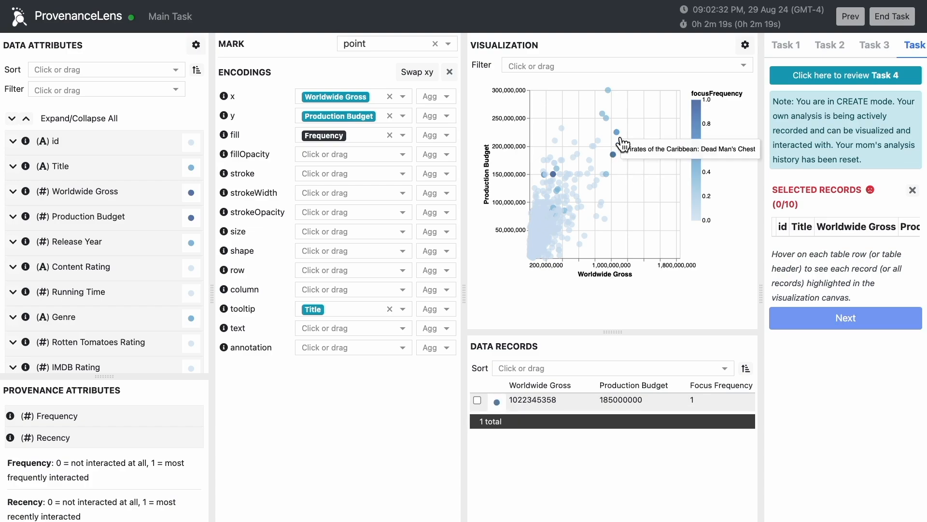
{"action": "left_click", "coordinate": [622, 138]}
{"action": "left_click", "coordinate": [614, 123]}
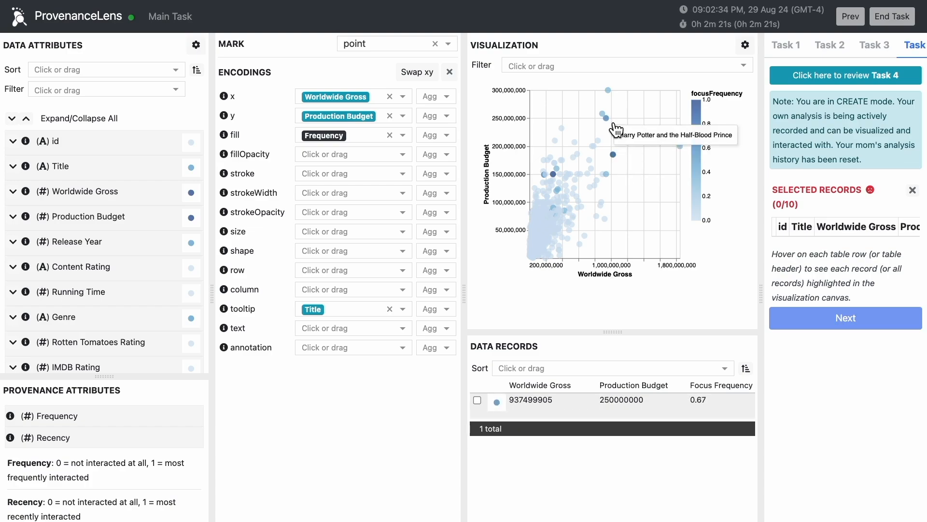
{"action": "left_click", "coordinate": [609, 91]}
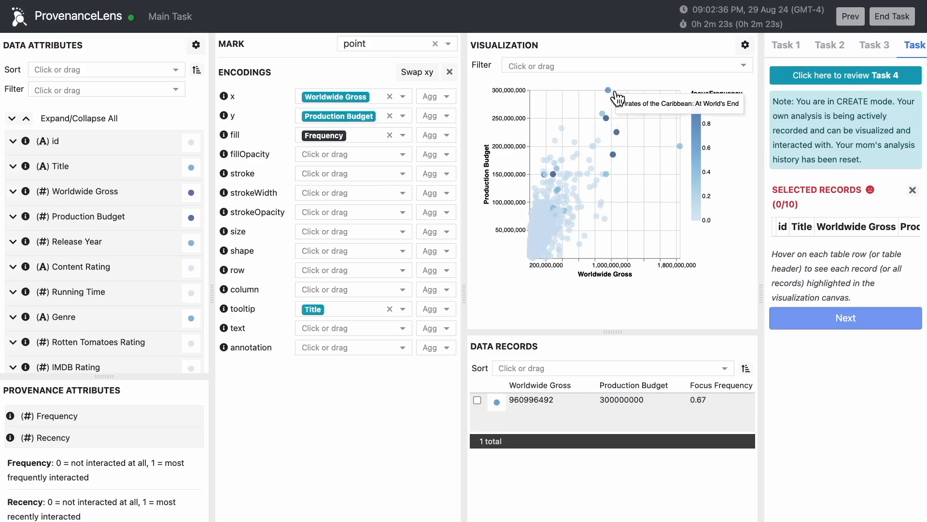
{"action": "left_click", "coordinate": [595, 147]}
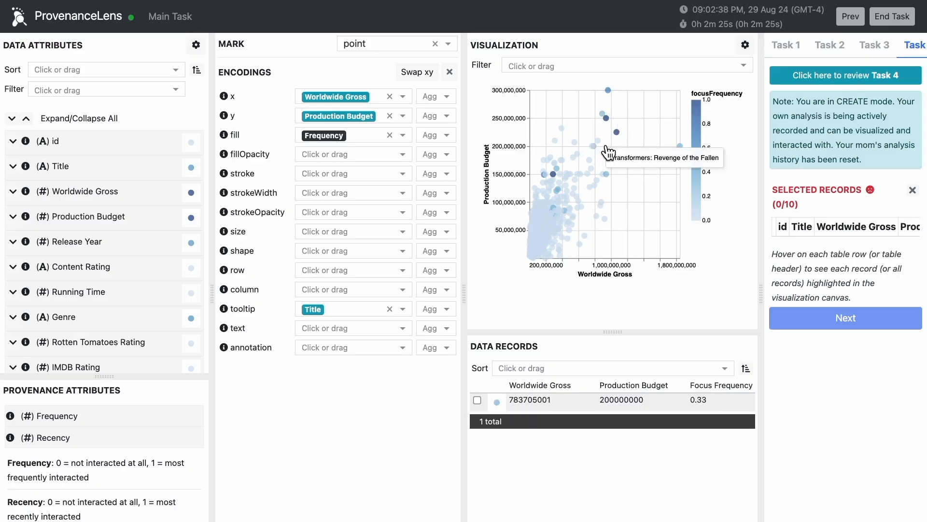
{"action": "left_click", "coordinate": [599, 142]}
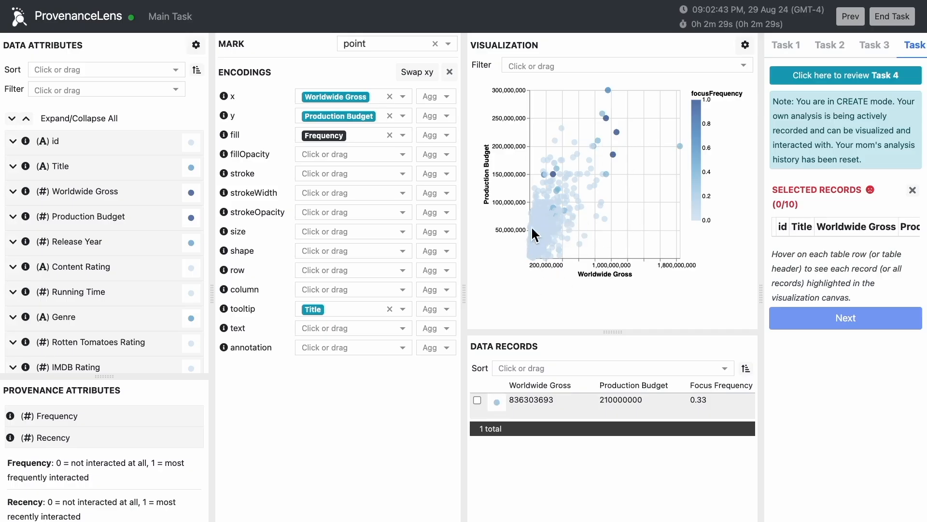
{"action": "left_click", "coordinate": [649, 205]}
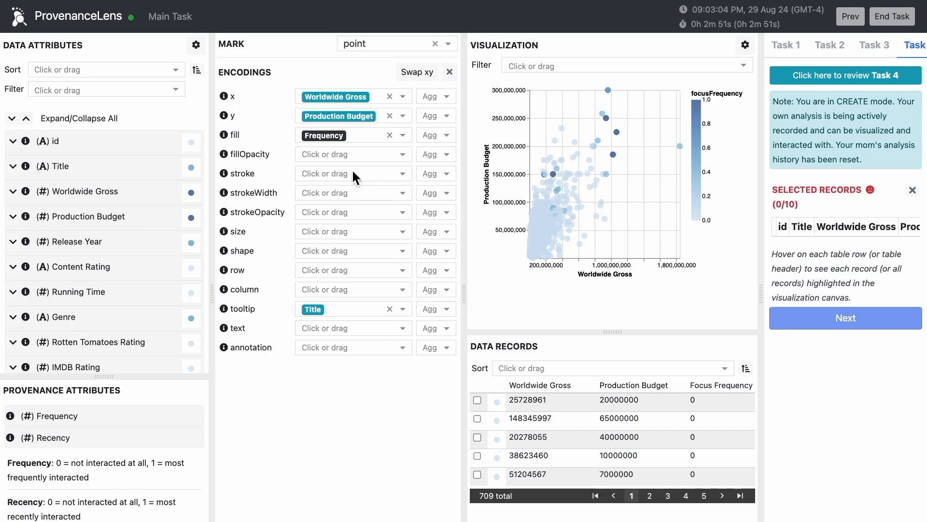
Move Frequency from the fill to the size encoding and inspect low-budget, high-gross movies.
{"action": "left_click", "coordinate": [389, 135]}
{"action": "left_click", "coordinate": [339, 231]}
{"action": "left_click", "coordinate": [341, 273]}
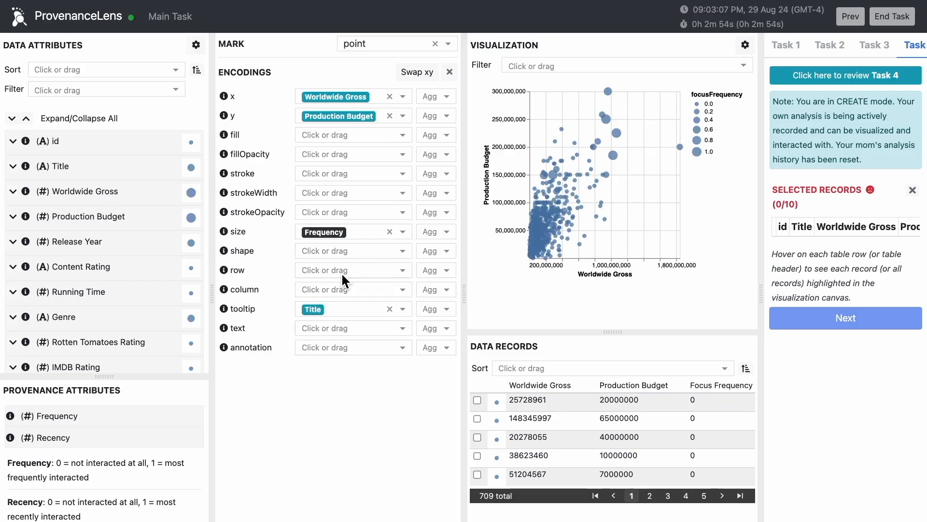
{"action": "left_click", "coordinate": [605, 219]}
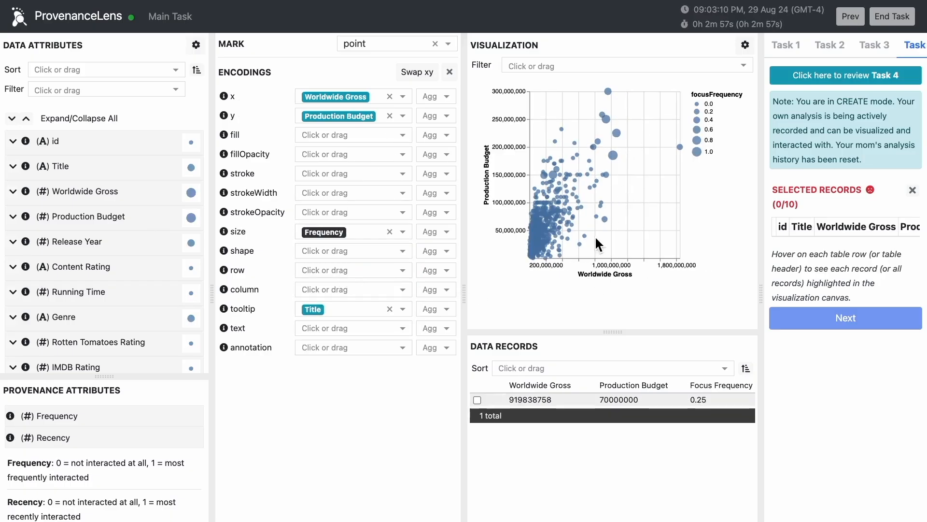
{"action": "left_click", "coordinate": [609, 244]}
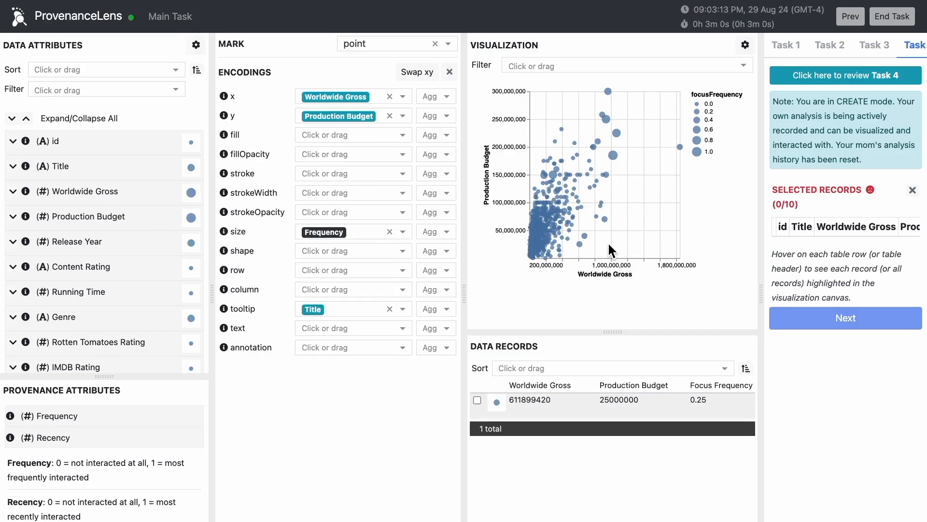
Move Frequency from the size to the strokeWidth encoding and inspect movies in the plot.
{"action": "left_click", "coordinate": [389, 231]}
{"action": "left_click", "coordinate": [348, 192]}
{"action": "left_click", "coordinate": [353, 232]}
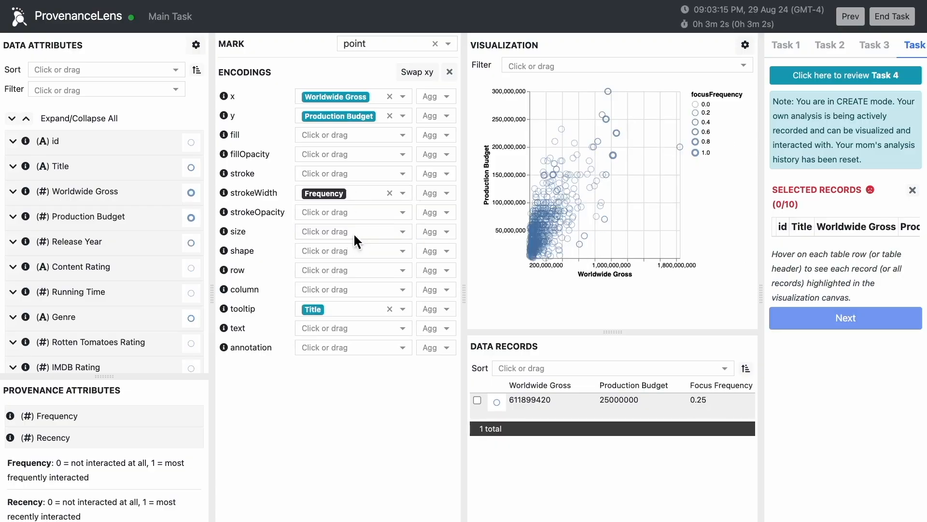
{"action": "mouse_move", "coordinate": [617, 186]}
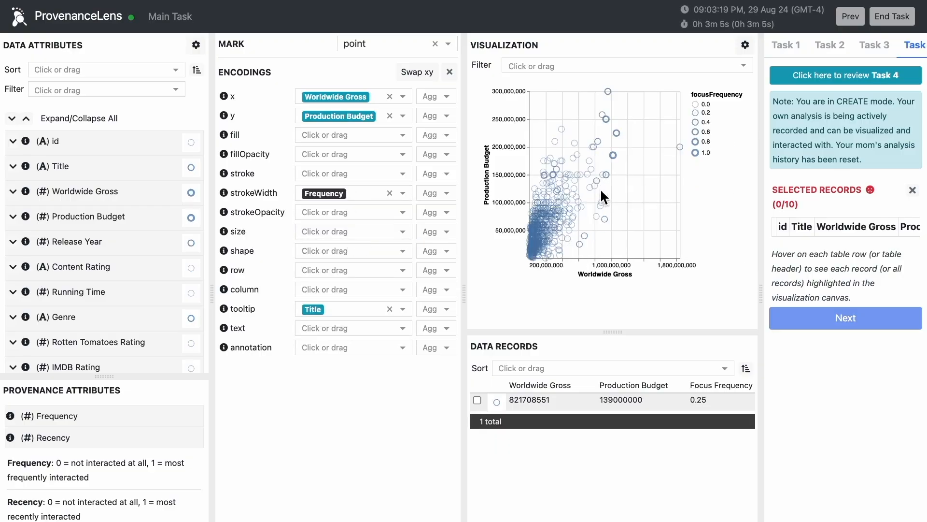
Clear Frequency from strokeWidth and replace Worldwide Gross with Frequency on the x encoding.
{"action": "left_click", "coordinate": [389, 193]}
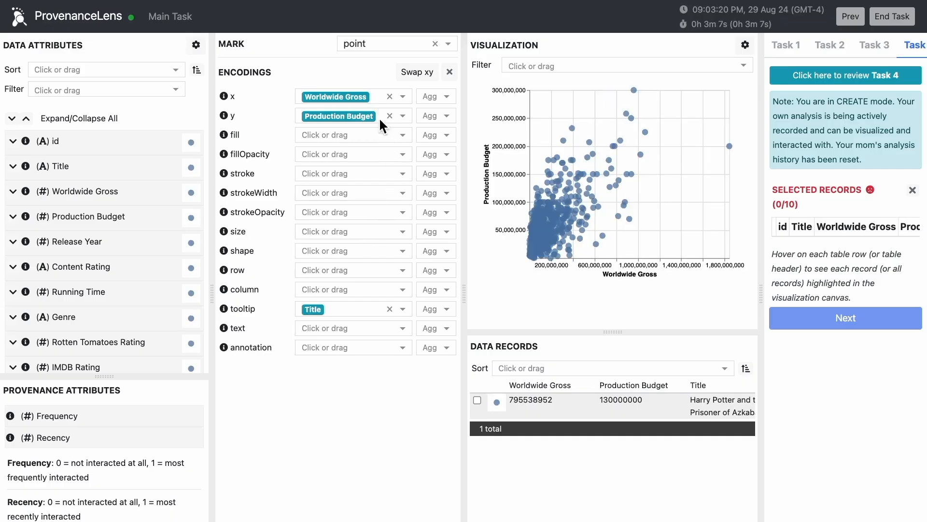
{"action": "left_click", "coordinate": [377, 97]}
{"action": "scroll", "coordinate": [386, 148], "scroll_direction": "up", "scroll_amount": 3}
{"action": "left_click", "coordinate": [383, 140]}
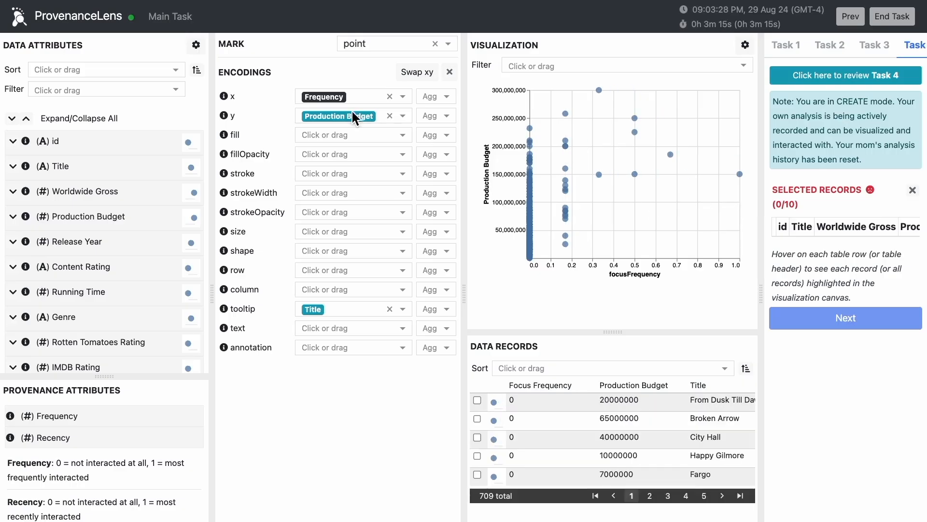
Clear Frequency from the x encoding and filter the visualization by Frequency with the upper limit set to 0.
{"action": "left_click", "coordinate": [390, 96]}
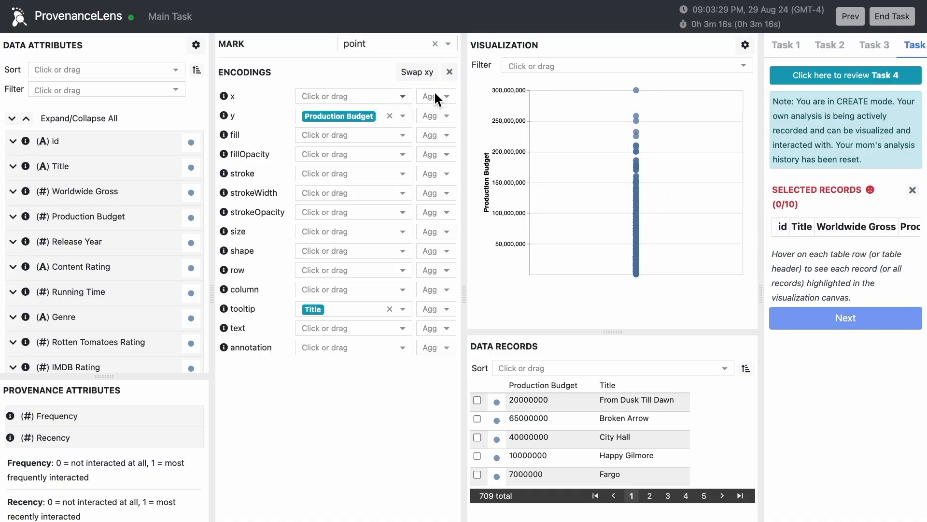
{"action": "left_click", "coordinate": [535, 66]}
{"action": "left_click", "coordinate": [543, 108]}
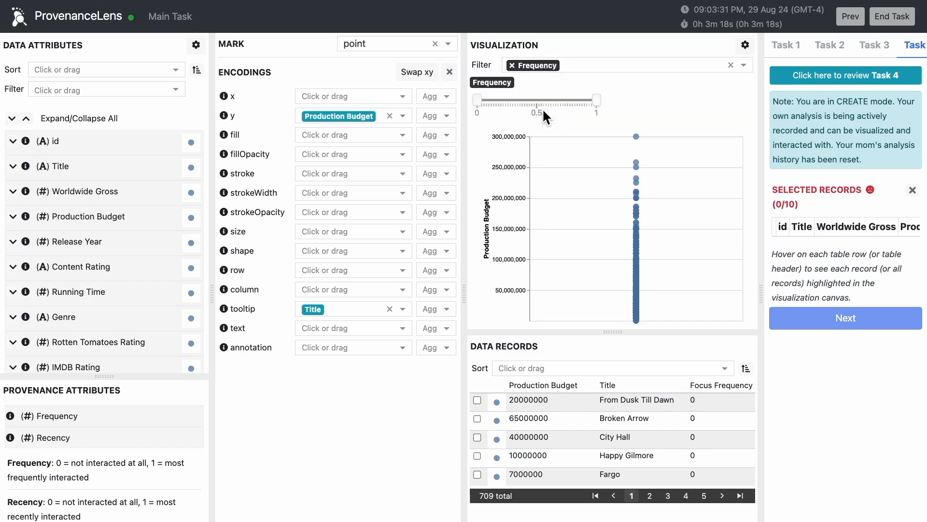
{"action": "left_click_drag", "start_coordinate": [597, 100], "coordinate": [477, 101]}
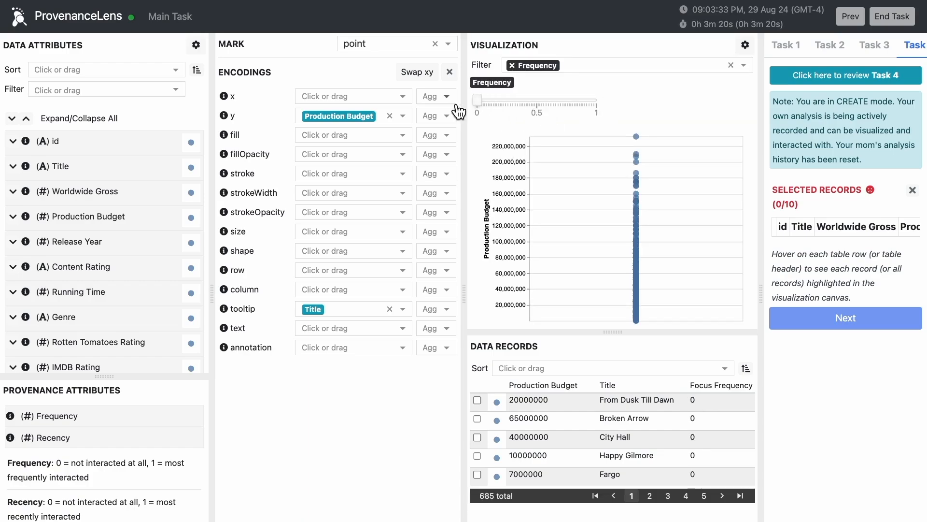
Filter the data attributes by Frequency with the upper limit set to 0 and inspect the high-budget movies in the plot.
{"action": "left_click", "coordinate": [67, 91]}
{"action": "left_click", "coordinate": [73, 114]}
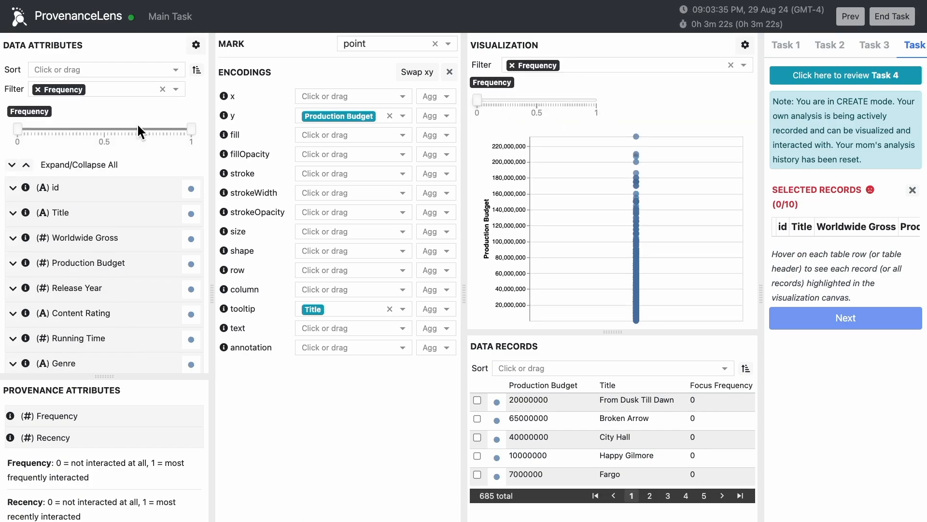
{"action": "left_click_drag", "start_coordinate": [191, 128], "coordinate": [18, 129]}
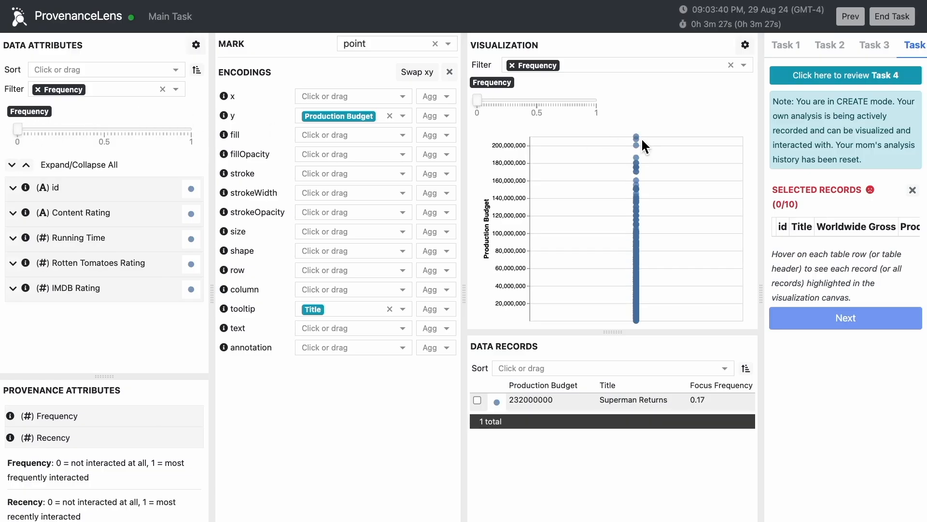
{"action": "mouse_move", "coordinate": [644, 140]}
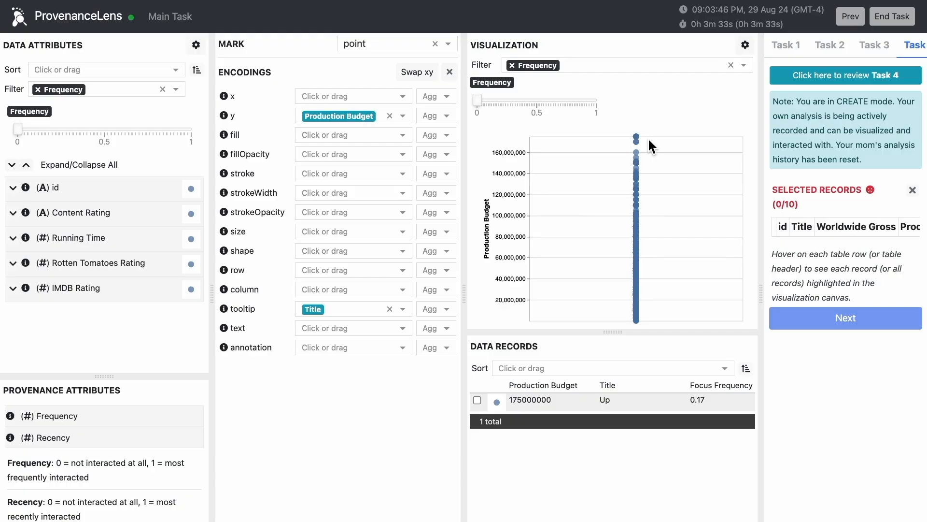
Remove the Frequency filters from the visualization and data attributes, and sort the data attributes and data records by Frequency.
{"action": "left_click", "coordinate": [512, 66]}
{"action": "left_click", "coordinate": [38, 90]}
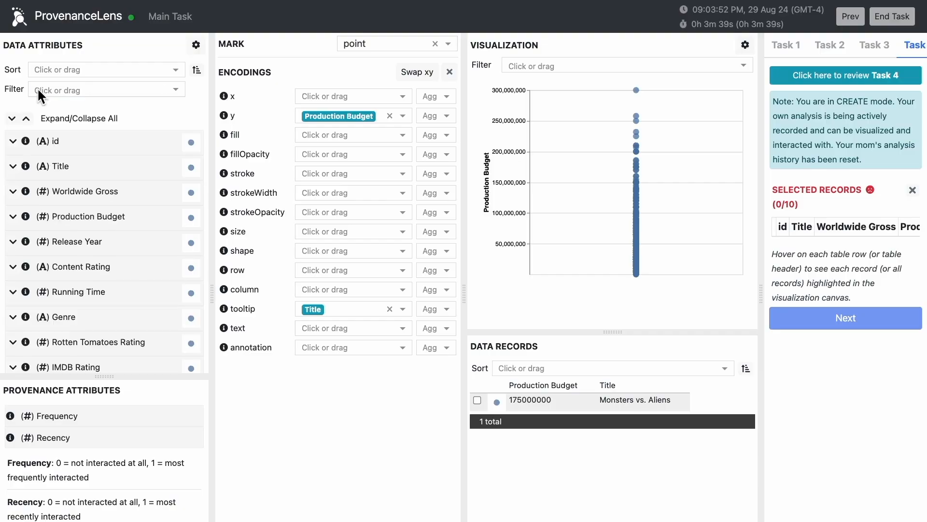
{"action": "left_click", "coordinate": [64, 67]}
{"action": "left_click", "coordinate": [63, 87]}
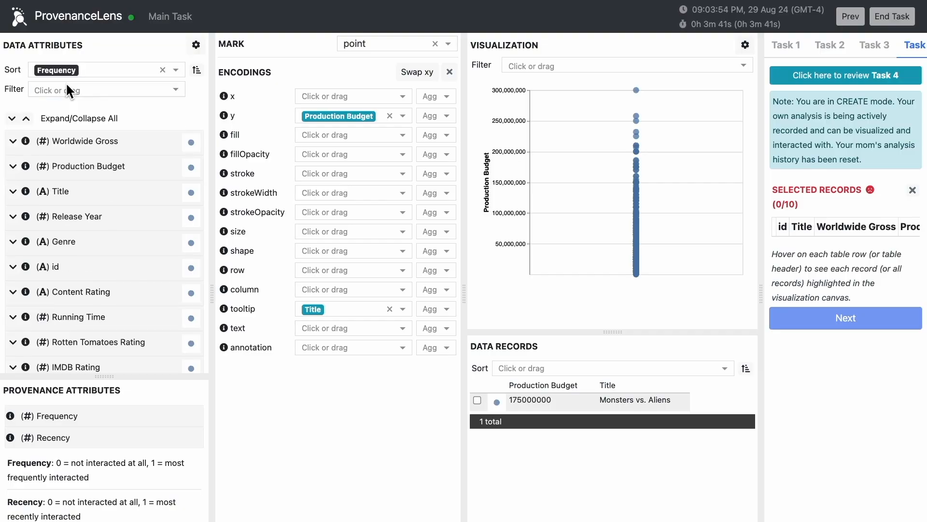
{"action": "left_click", "coordinate": [539, 371]}
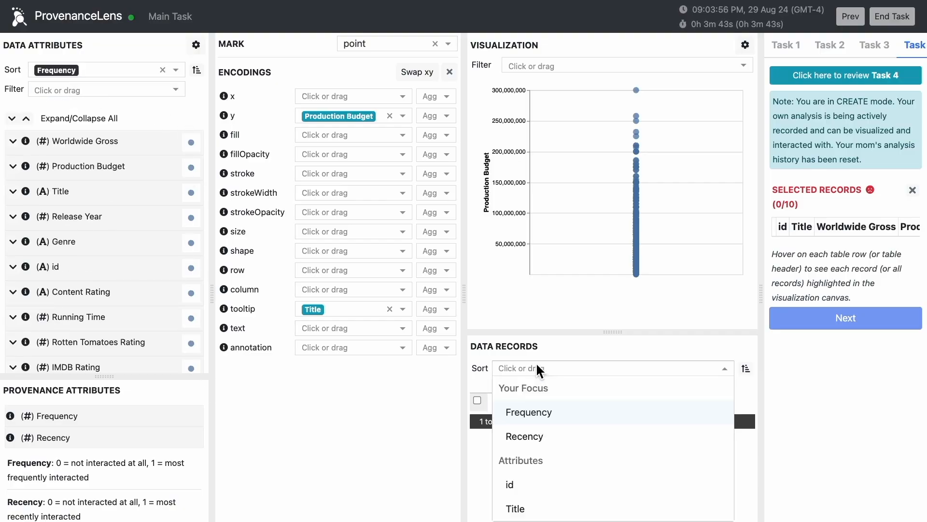
{"action": "left_click", "coordinate": [543, 412]}
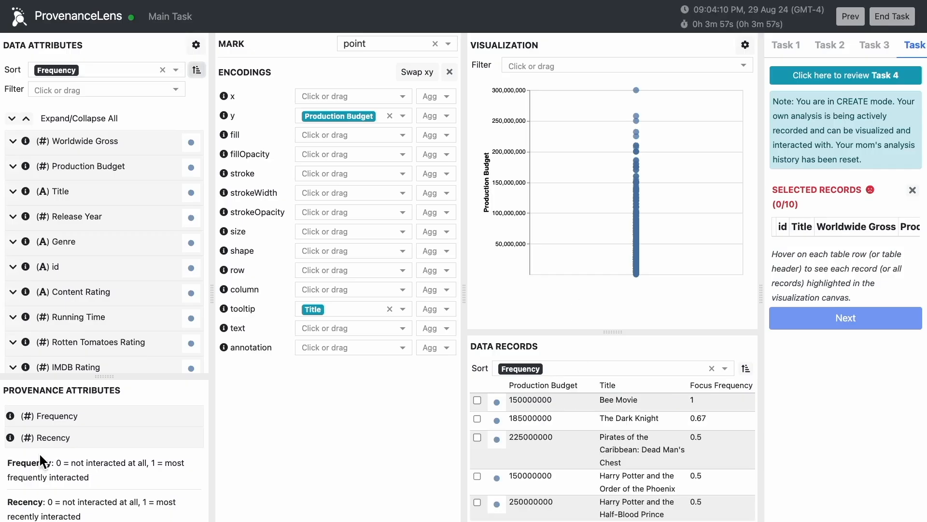
Map the Recency provenance attribute to fill and interact with several movies in the lower half of the Production Budget range.
{"action": "left_click_drag", "start_coordinate": [47, 437], "coordinate": [327, 136]}
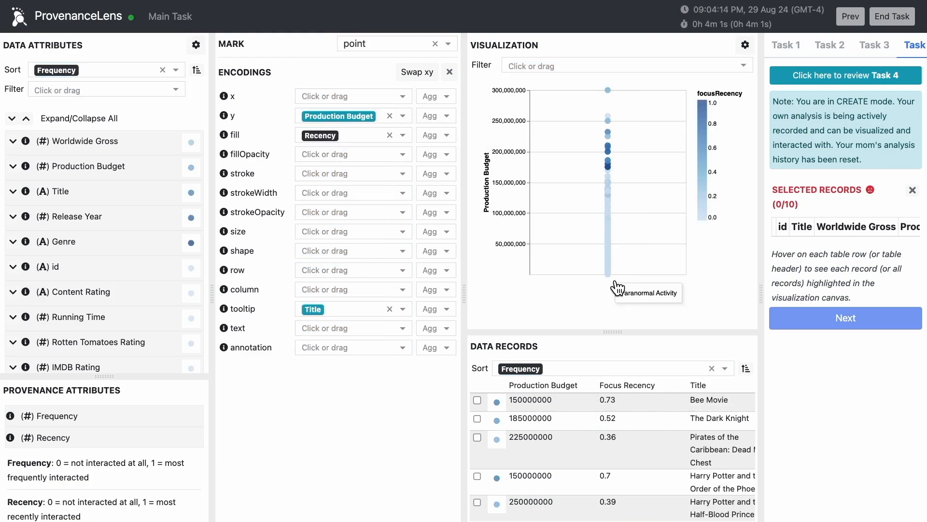
{"action": "left_click", "coordinate": [615, 281]}
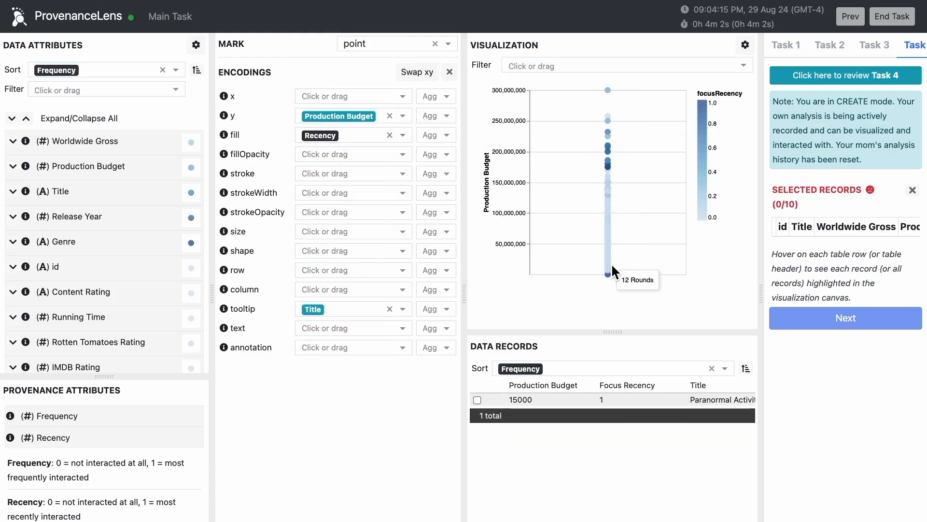
{"action": "left_click", "coordinate": [609, 262]}
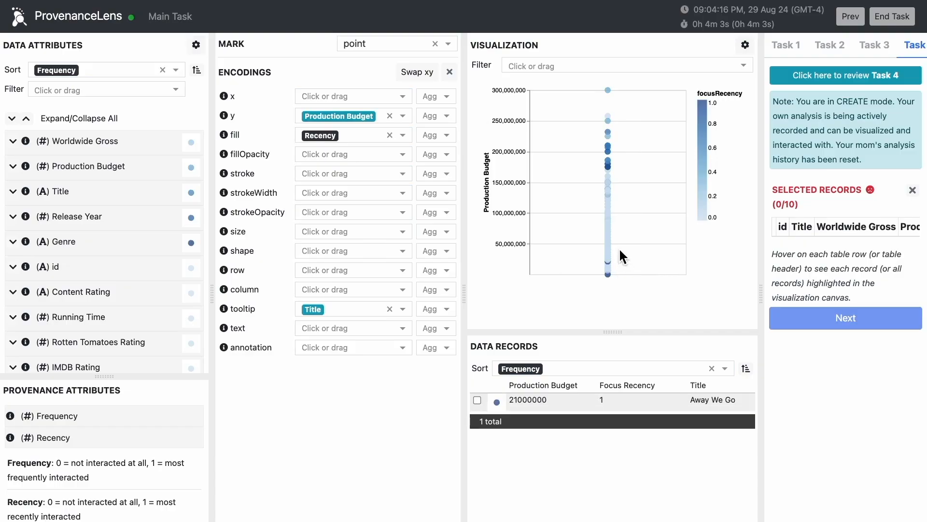
{"action": "left_click", "coordinate": [614, 247]}
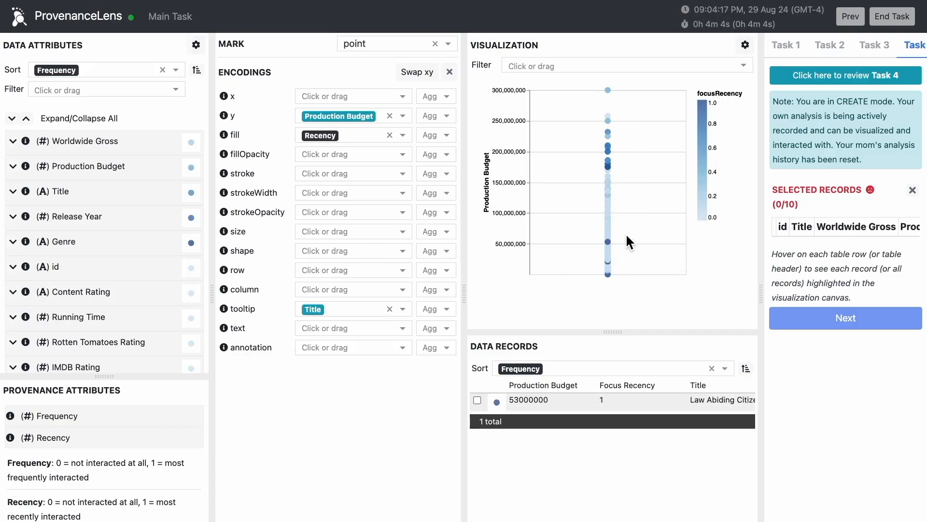
{"action": "left_click", "coordinate": [613, 222]}
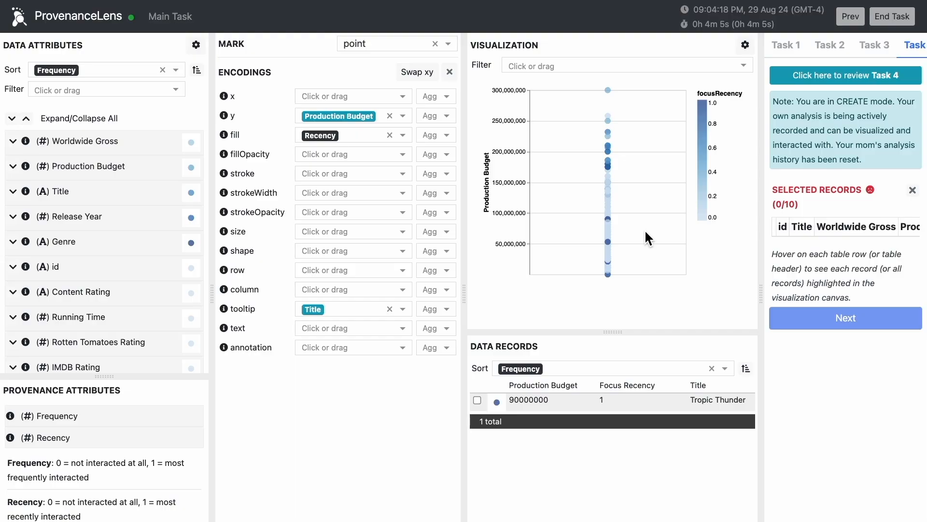
Map Frequency to the stroke encoding and filter the visualization by Frequency with an upper limit of about 0.7.
{"action": "mouse_move", "coordinate": [53, 421]}
{"action": "left_mouse_down"}
{"action": "mouse_move", "coordinate": [347, 157]}
{"action": "mouse_move", "coordinate": [331, 173]}
{"action": "left_mouse_up"}
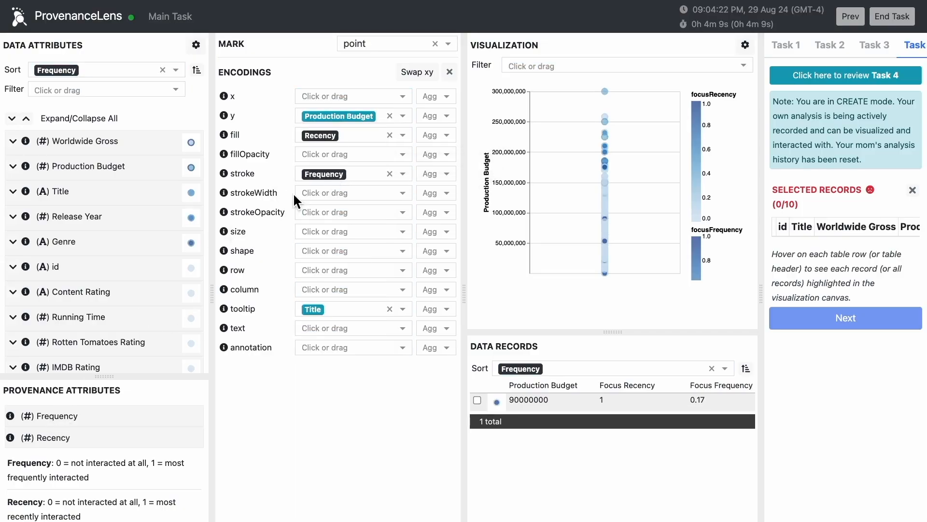
{"action": "left_click_drag", "start_coordinate": [53, 414], "coordinate": [526, 66]}
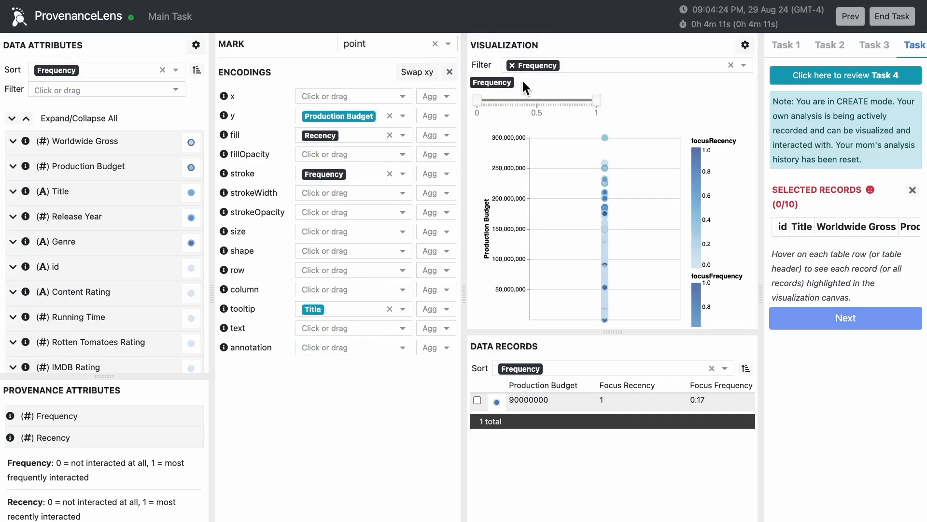
{"action": "left_click_drag", "start_coordinate": [597, 100], "coordinate": [573, 109]}
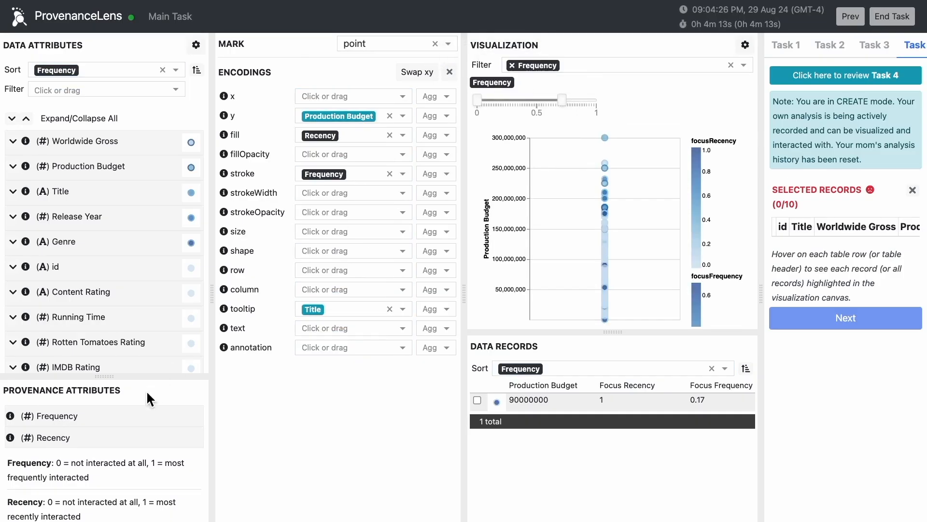
Filter the data attributes by Recency, raising the lower limit to slightly above 0.5.
{"action": "left_click_drag", "start_coordinate": [66, 444], "coordinate": [80, 92]}
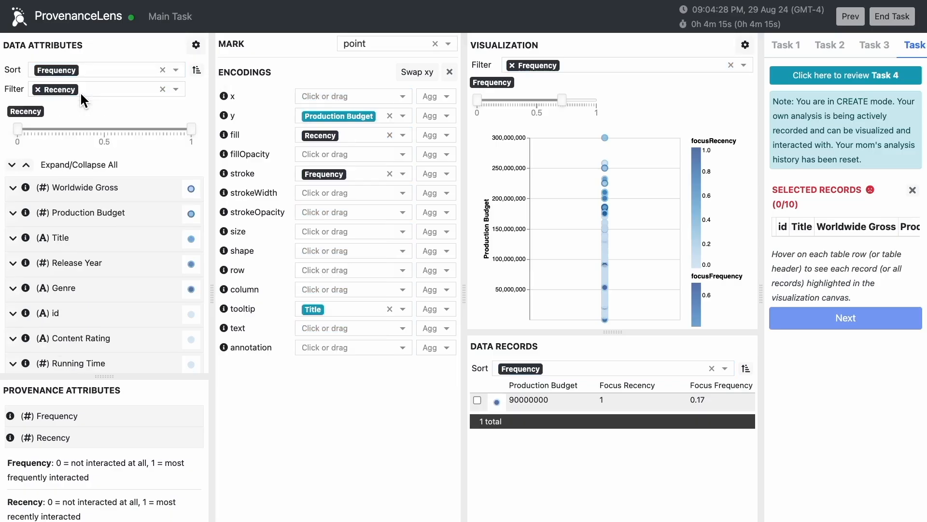
{"action": "left_click_drag", "start_coordinate": [18, 130], "coordinate": [117, 137]}
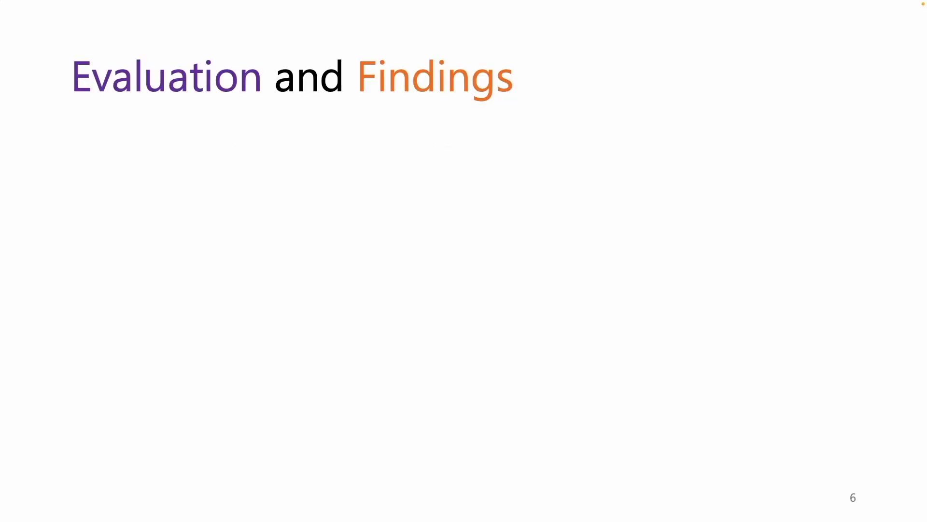
{"action": "key", "text": "Right"}
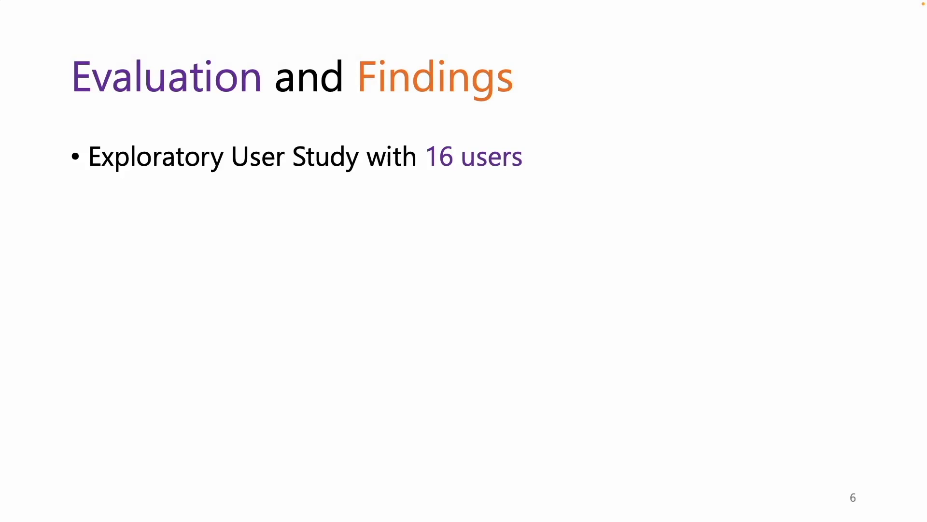
{"action": "key", "text": "Right"}
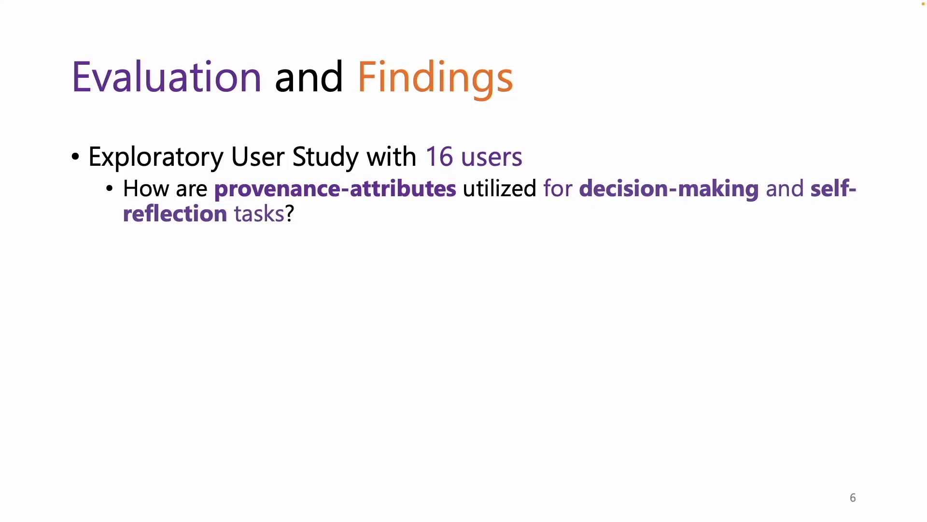
{"action": "key", "text": "Right"}
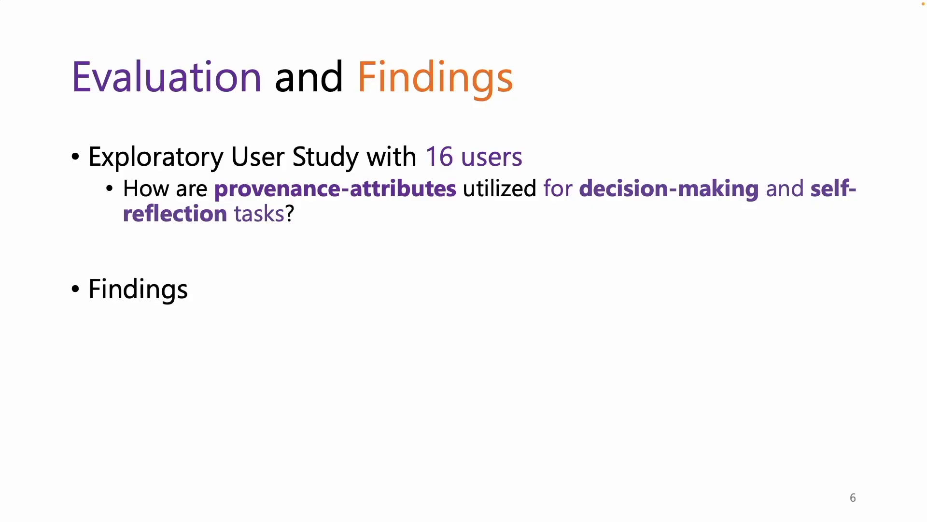